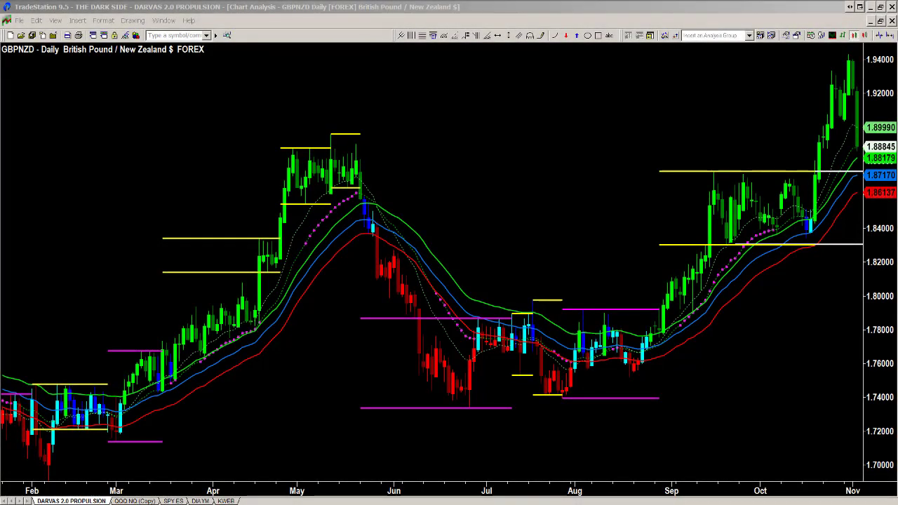
- Bring up the Forex Factory economic calendar in the browser, scrolled to the morning BOE and MPC events
click(205, 15)
click(64, 10)
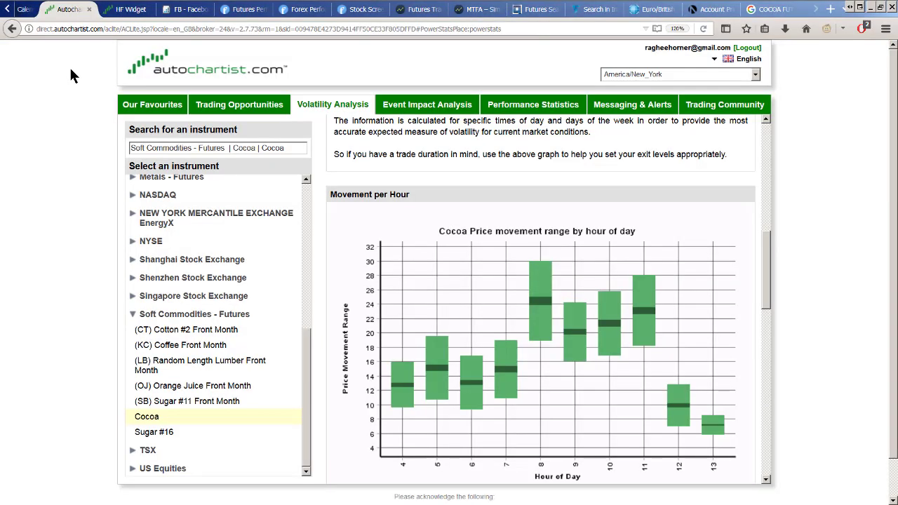
click(7, 9)
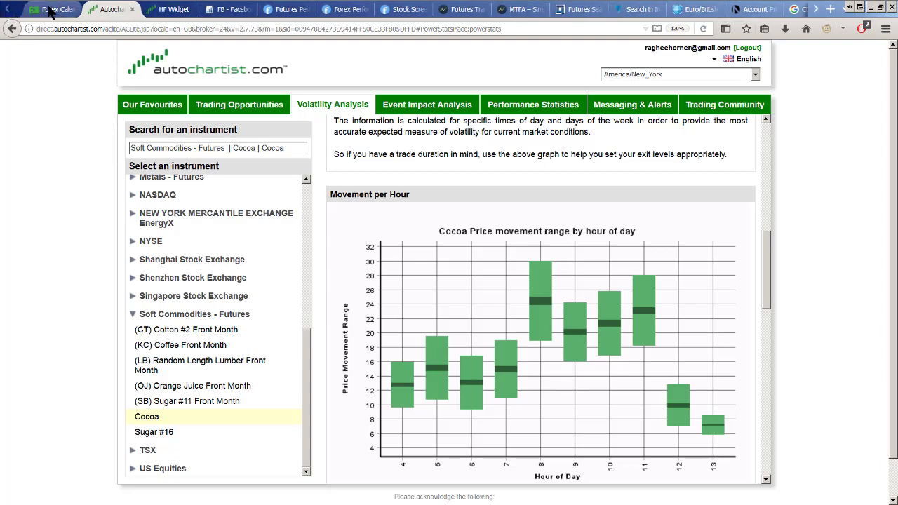
click(50, 10)
scroll(416, 276, up, 5)
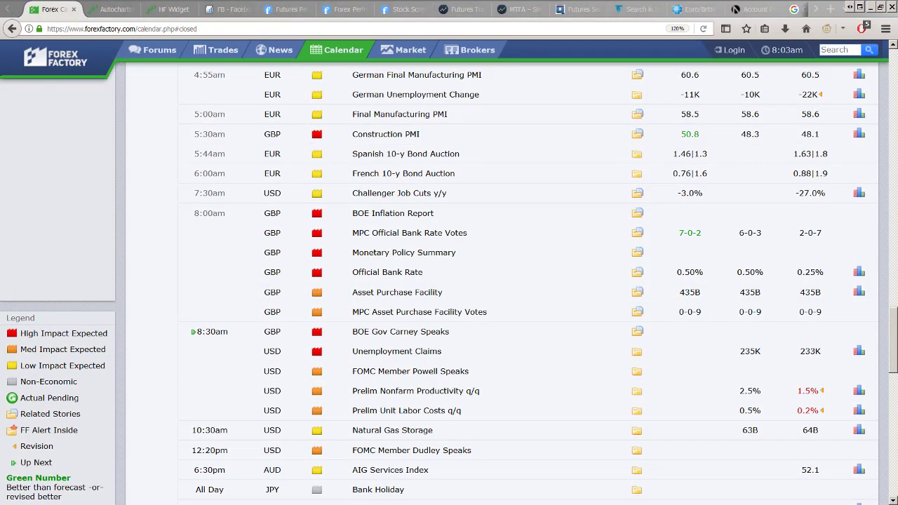
- With screen ink, circle the BOE and MPC rate-decision rows and box the Official Bank Rate values
mouse_move(465, 202)
mouse_down()
mouse_move(293, 338)
mouse_move(284, 197)
mouse_move(335, 155)
mouse_up()
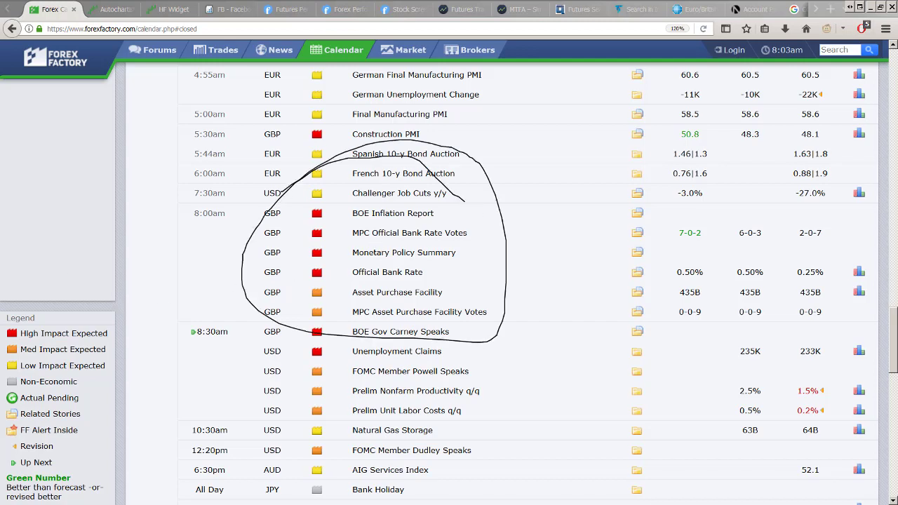
drag(490, 215, 599, 190)
mouse_move(666, 285)
mouse_down()
mouse_move(841, 291)
mouse_move(764, 257)
mouse_move(678, 256)
mouse_move(656, 302)
mouse_move(755, 286)
mouse_up()
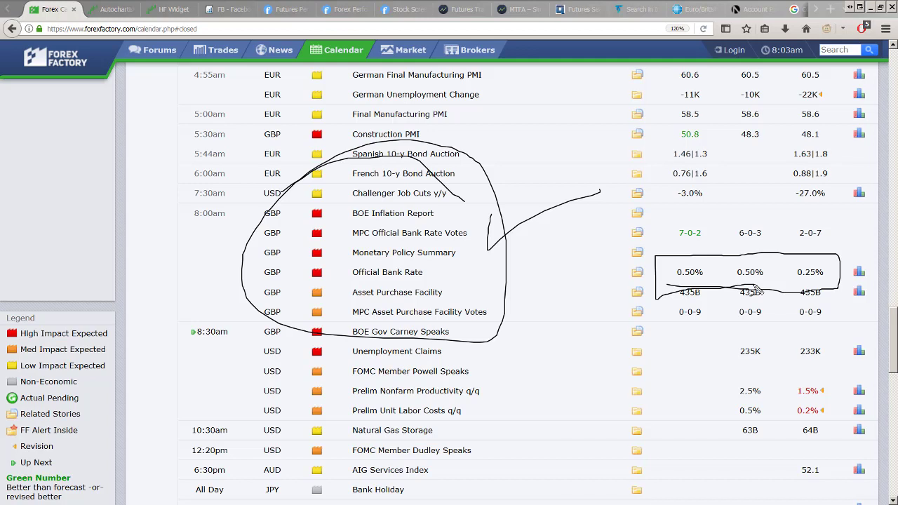
drag(752, 256, 773, 239)
- Handwrite GBP with up and down arrows beside the events, then clear all the ink
drag(561, 229, 551, 291)
mouse_move(543, 256)
mouse_down()
mouse_move(561, 232)
mouse_move(576, 266)
mouse_up()
drag(532, 318, 544, 360)
mouse_move(545, 321)
mouse_down()
mouse_move(560, 333)
mouse_move(546, 347)
mouse_move(587, 324)
mouse_move(565, 336)
mouse_up()
drag(516, 371, 596, 362)
drag(594, 361, 537, 364)
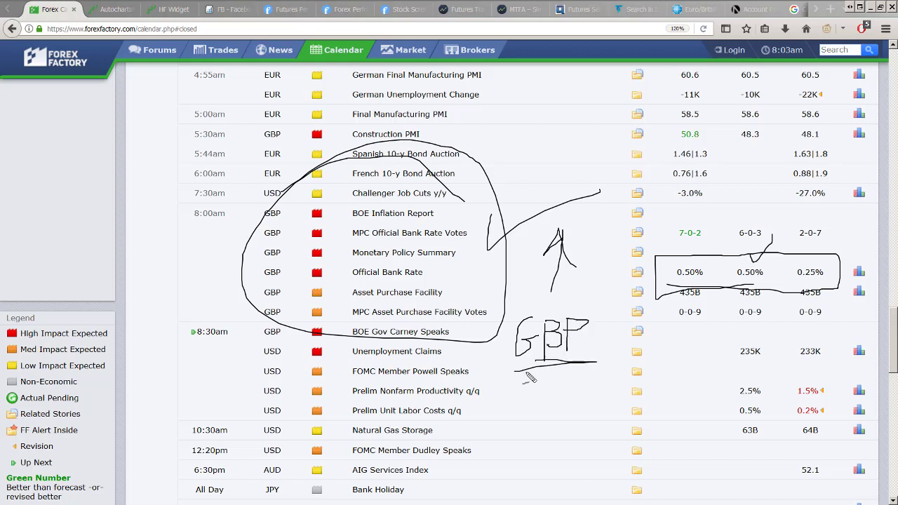
mouse_move(554, 395)
mouse_down()
mouse_move(553, 460)
mouse_move(558, 444)
mouse_up()
key(Escape)
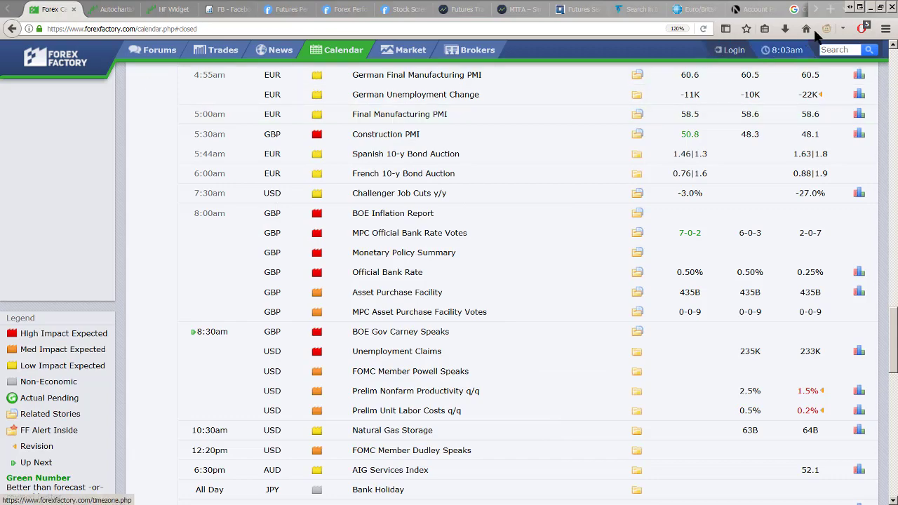
- Switch back to the TradeStation GBPNZD daily chart with Alt+Tab
key(alt+Tab)
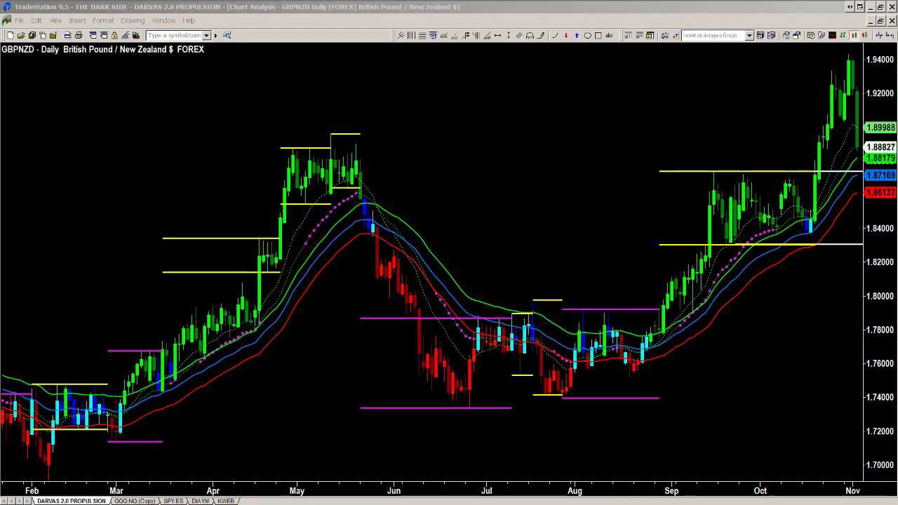
- Review the 480 min GBPNZD chart maximized, then return to the ten-chart weekly-to-5-min grid
click(880, 21)
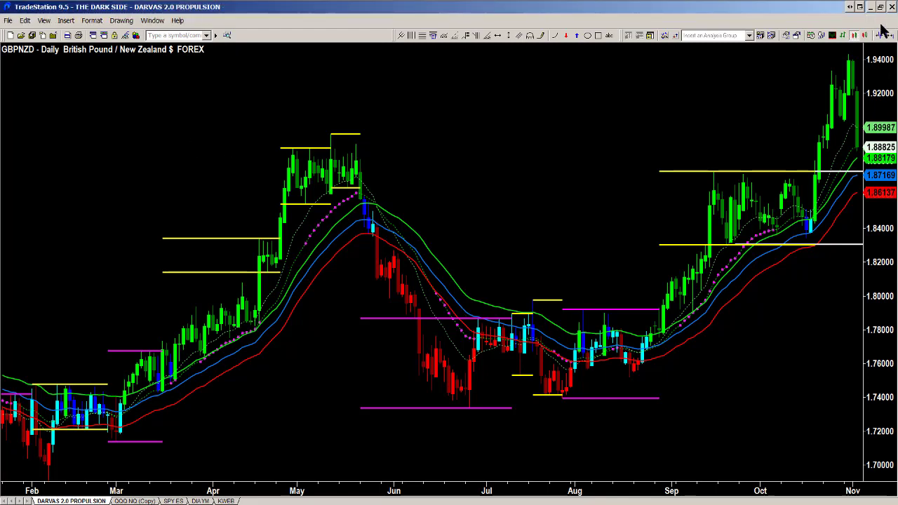
double_click(502, 54)
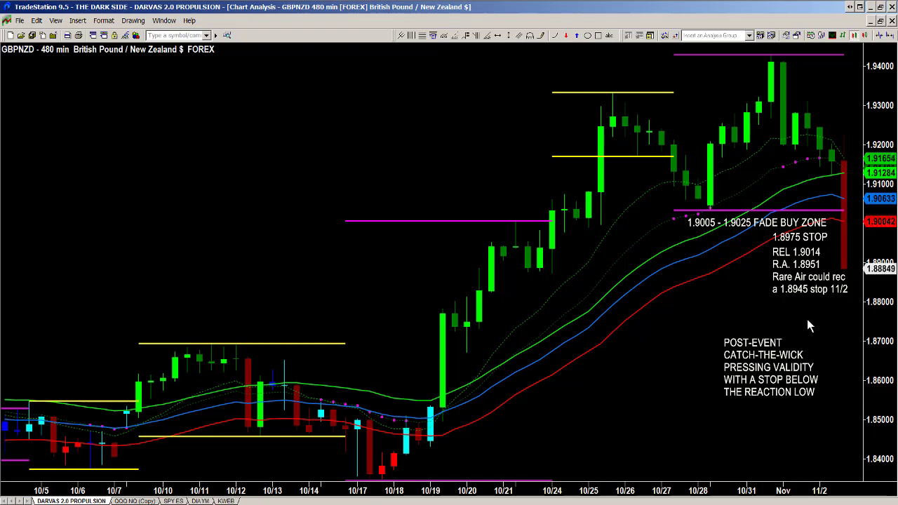
scroll(885, 335, down, 3)
scroll(885, 335, down, 1)
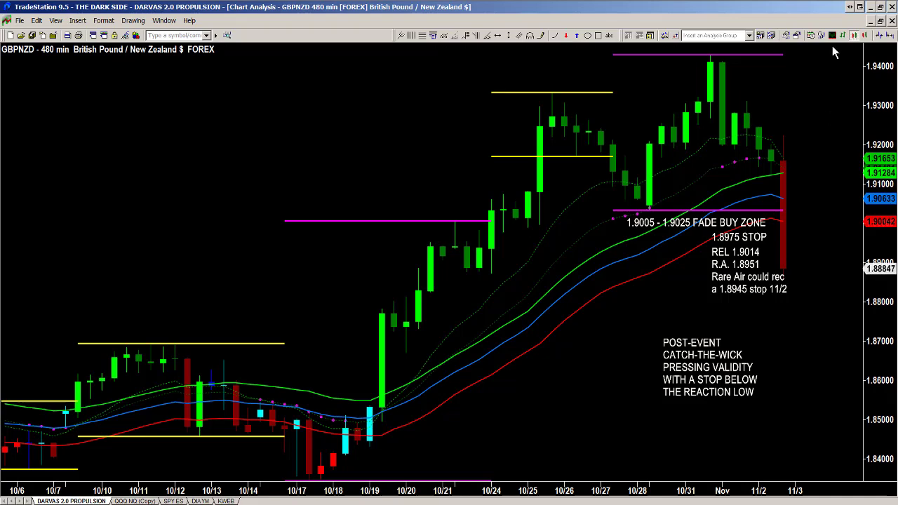
click(880, 20)
click(796, 284)
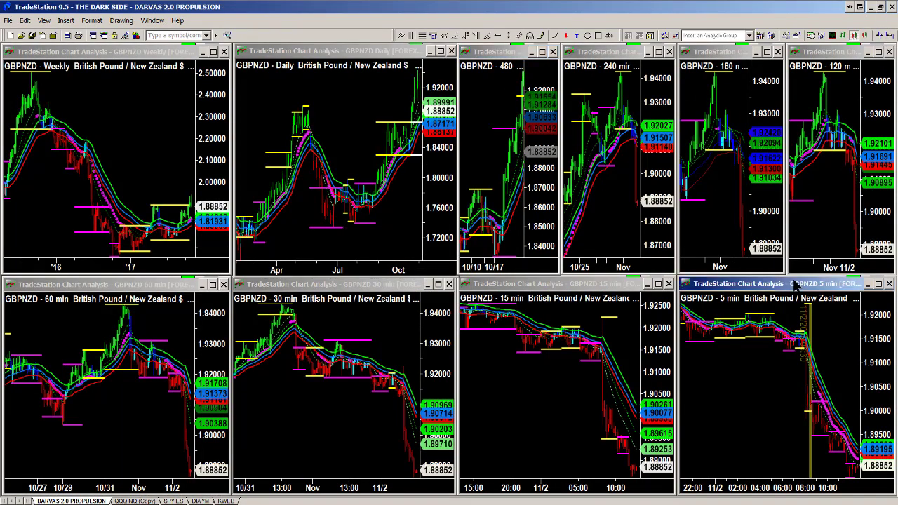
- Maximize the 5 min chart, ink-mark the candles around 09:00 and 10:00, clear them, and re-maximize it
double_click(795, 284)
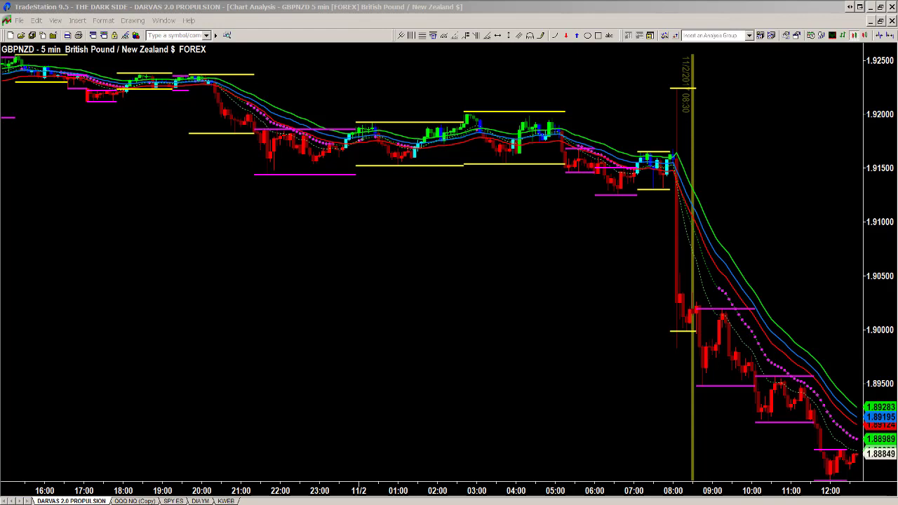
drag(690, 372, 700, 373)
mouse_move(766, 376)
mouse_down()
mouse_move(757, 374)
mouse_move(767, 371)
mouse_up()
drag(798, 424, 775, 430)
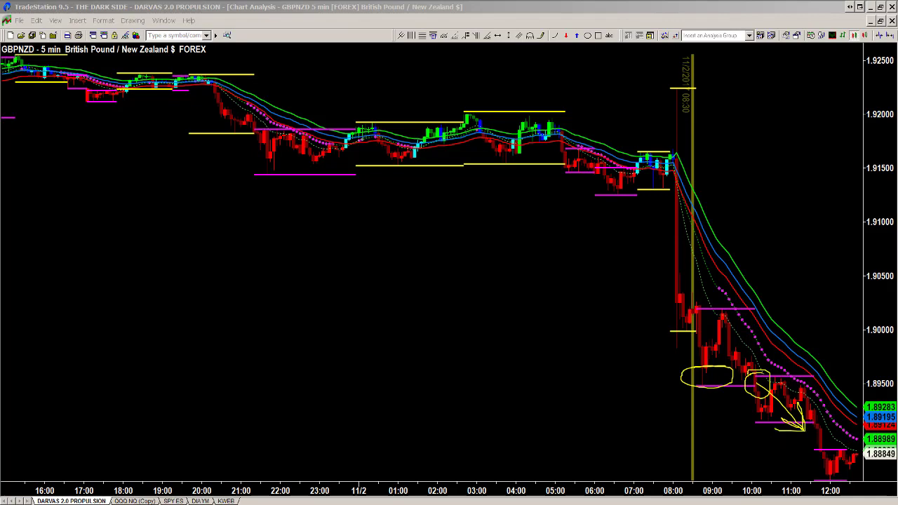
key(Escape)
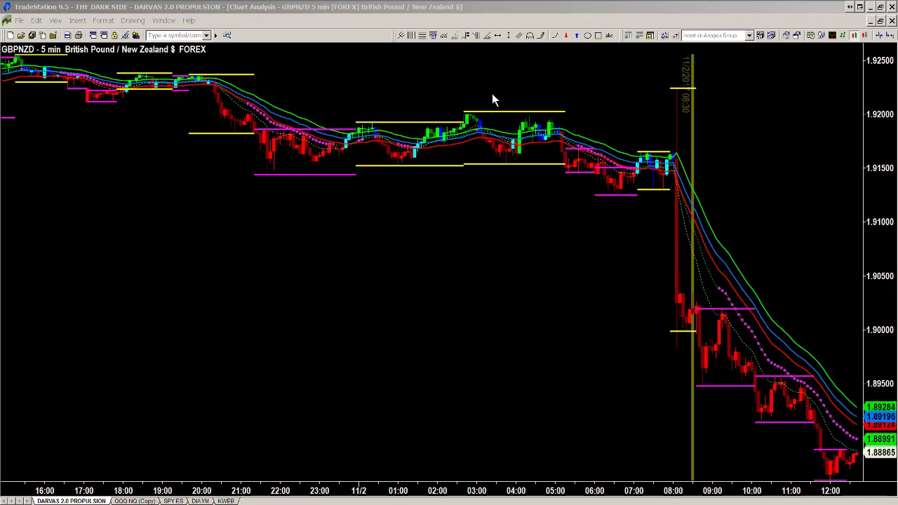
click(880, 22)
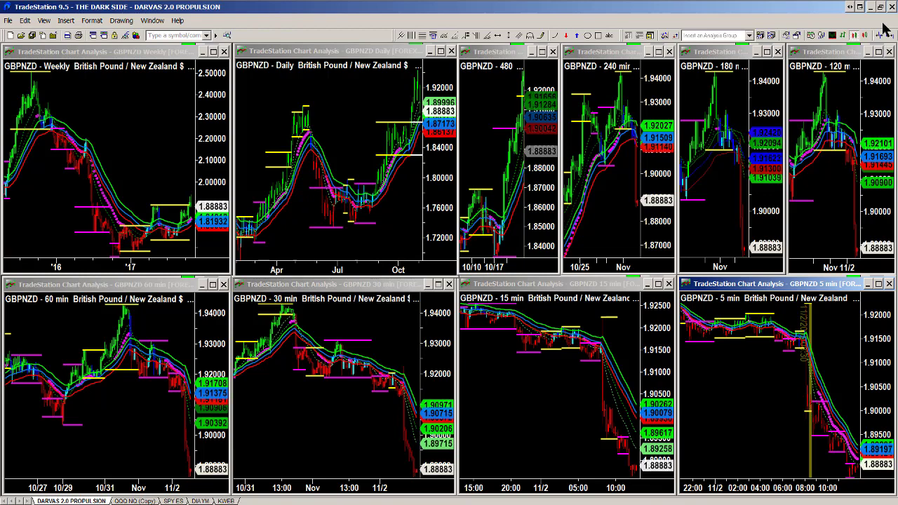
double_click(717, 284)
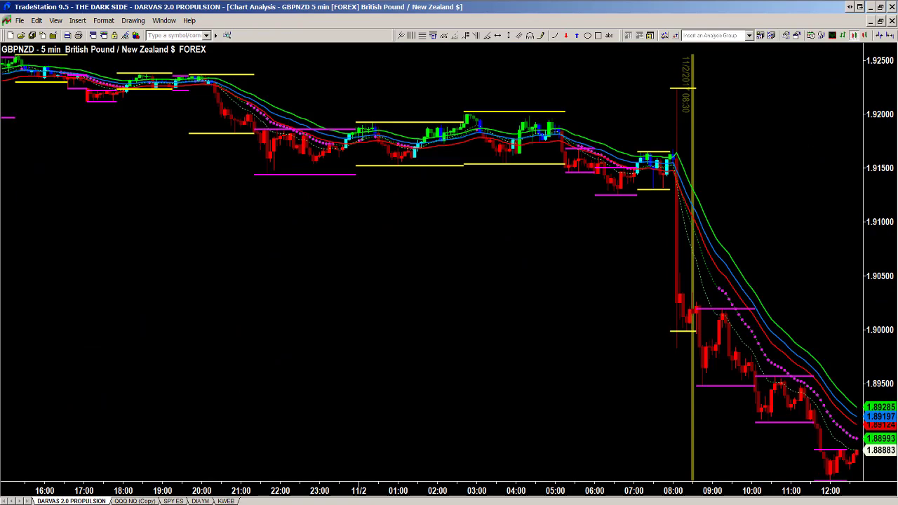
- Swap the maximized 5-min chart for the 480-min chart showing the 1.9005–1.9025 fade buy zone
click(880, 21)
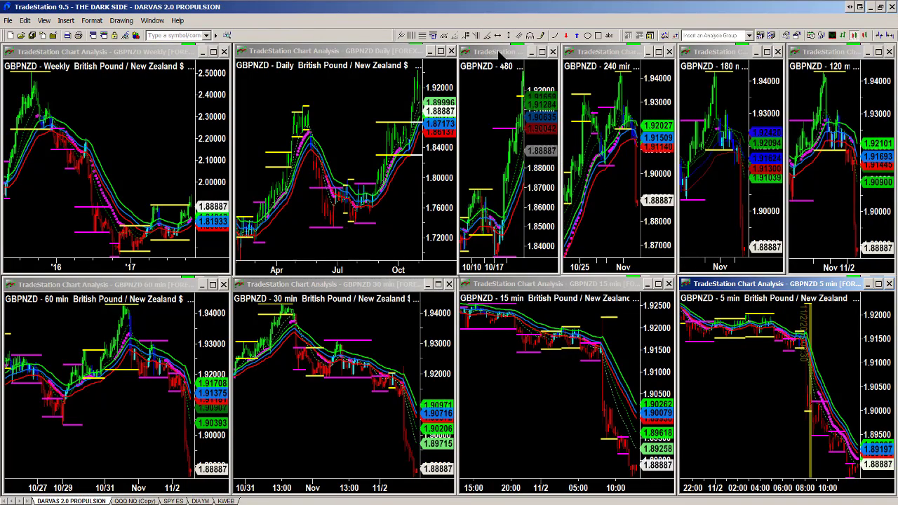
double_click(499, 52)
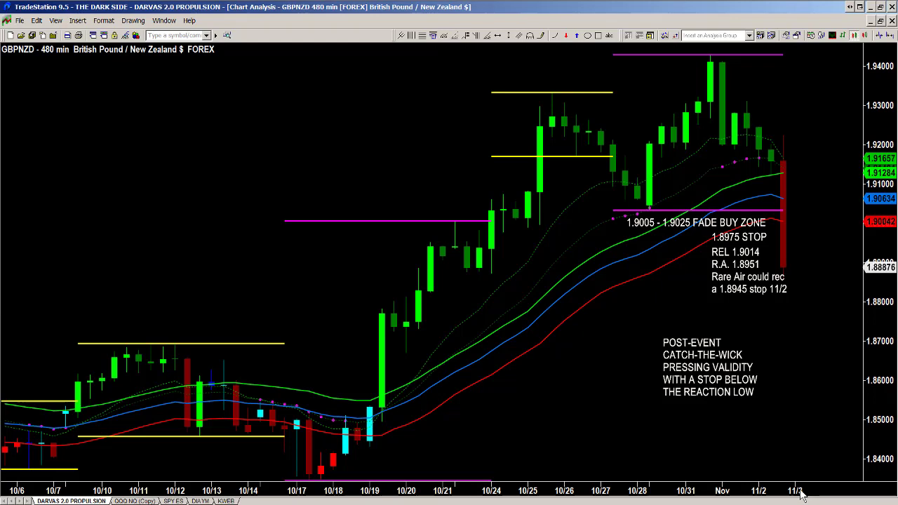
- Restore the 480-min chart, glance at the 5-min chart maximized, then return to the tiled grid
click(880, 20)
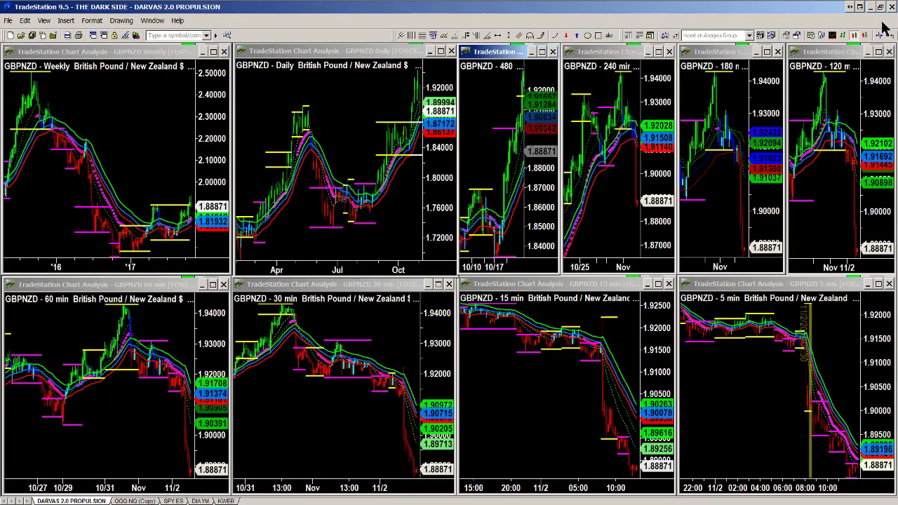
double_click(811, 284)
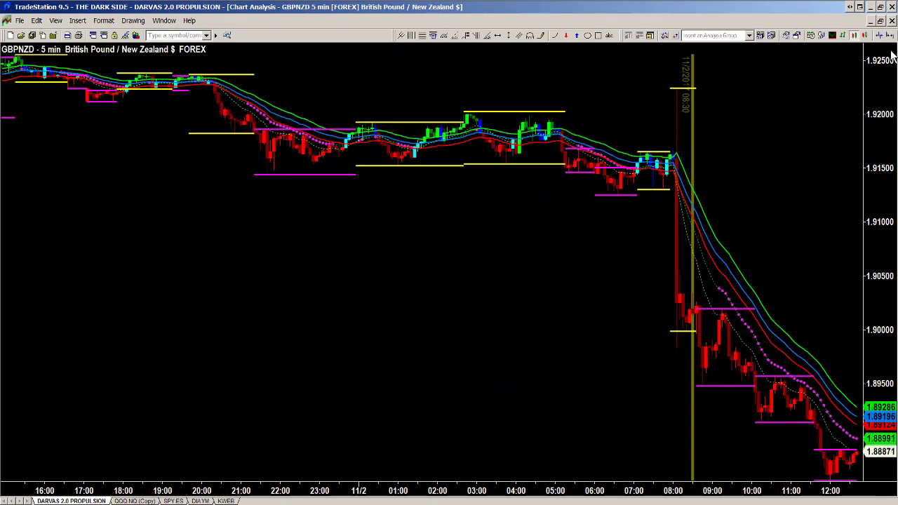
click(881, 21)
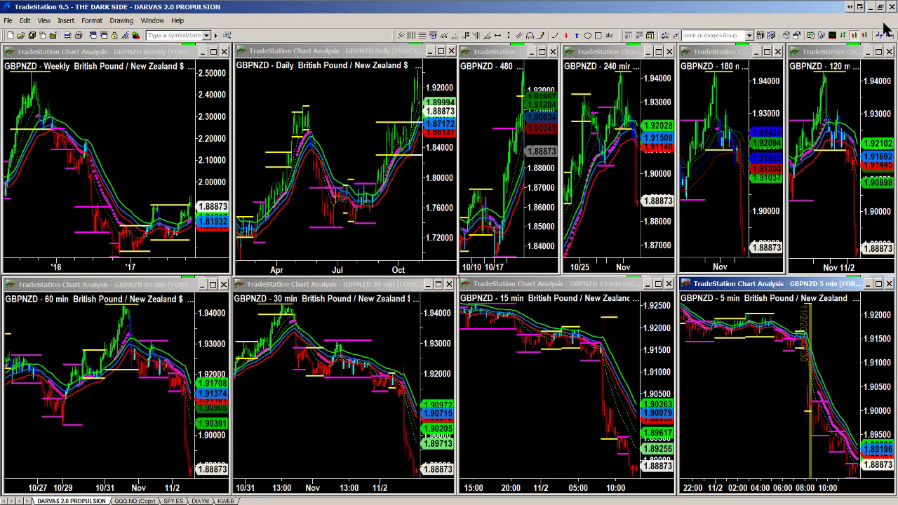
click(346, 55)
double_click(346, 54)
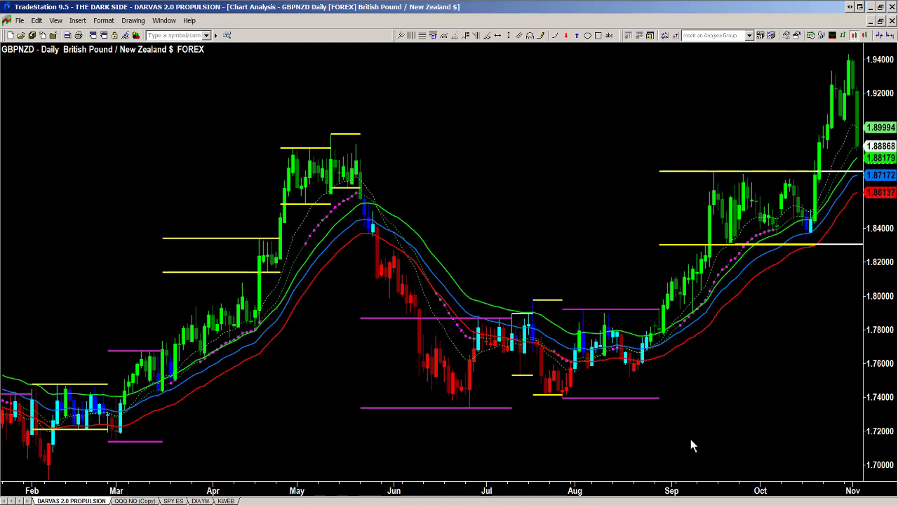
drag(750, 421, 712, 414)
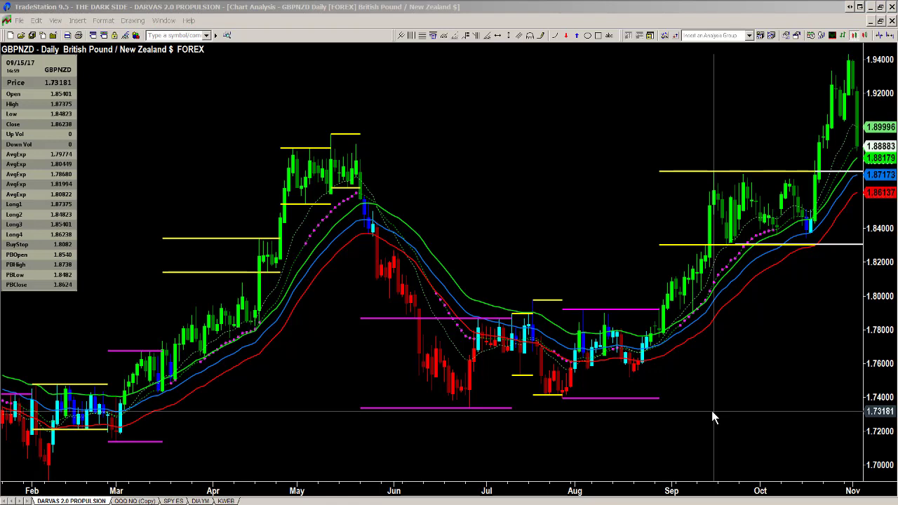
drag(712, 413, 712, 414)
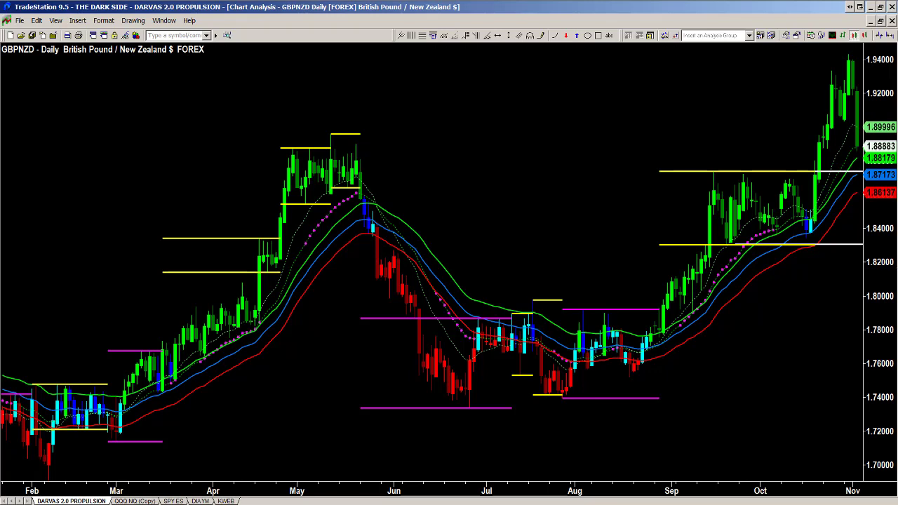
click(880, 20)
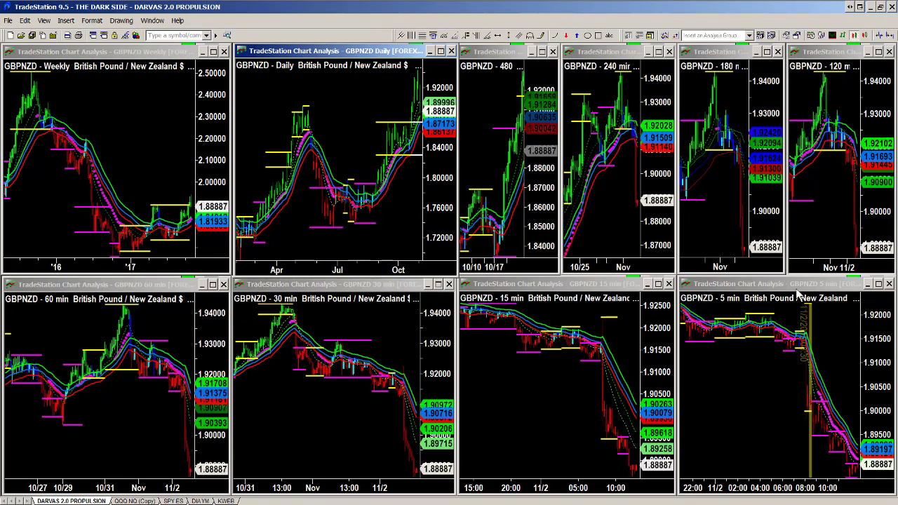
double_click(797, 293)
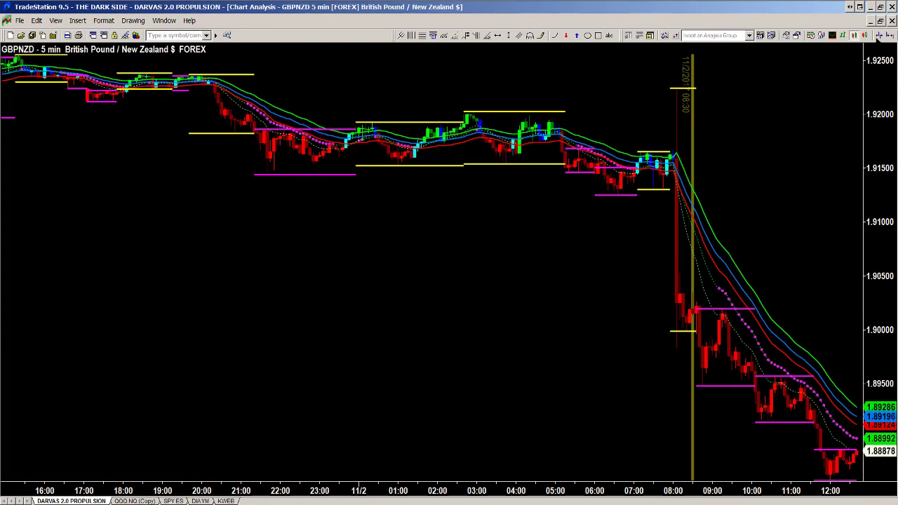
click(881, 20)
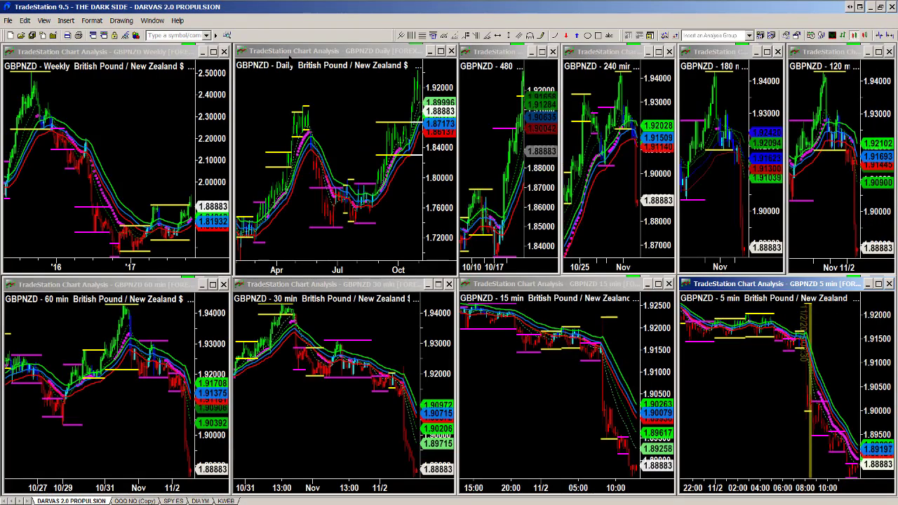
- Maximize the GBPNZD Daily chart window to fill the workspace
double_click(283, 52)
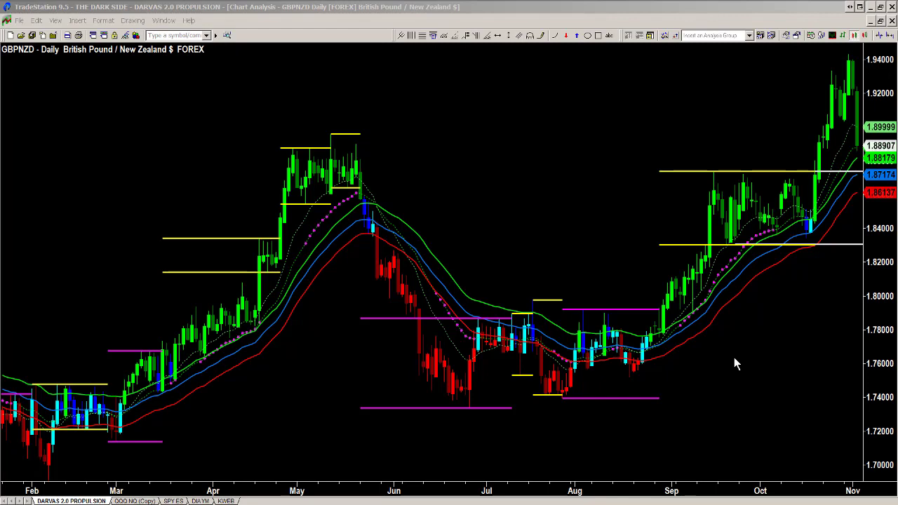
- Put the Daily chart back in its upper grid slot and activate the 60-min and Daily windows
click(880, 20)
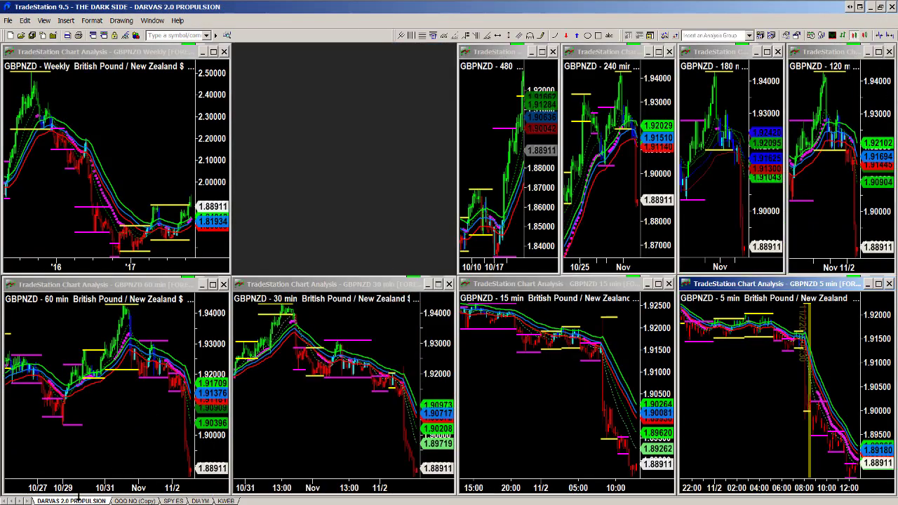
click(79, 495)
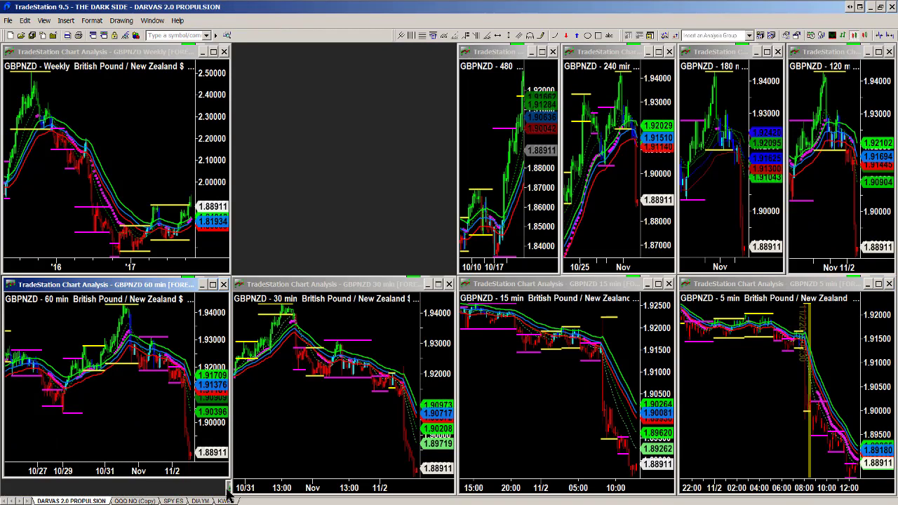
double_click(230, 493)
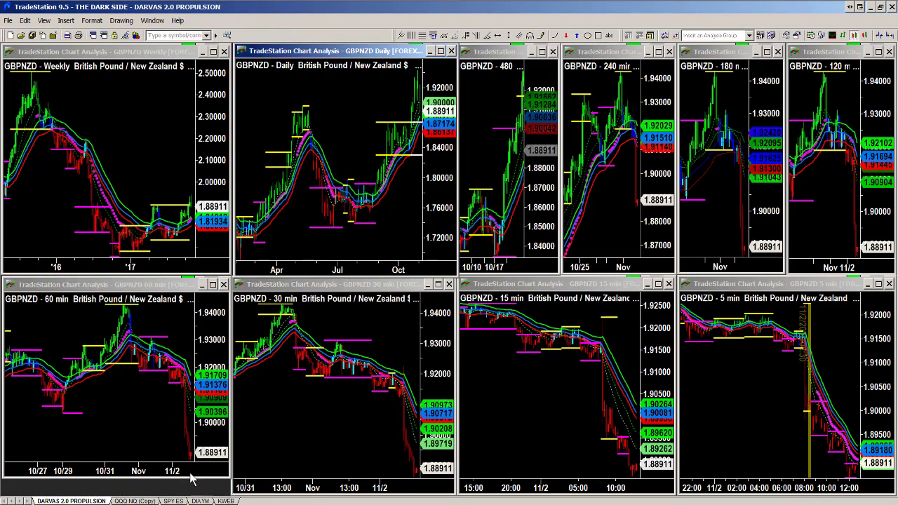
click(198, 477)
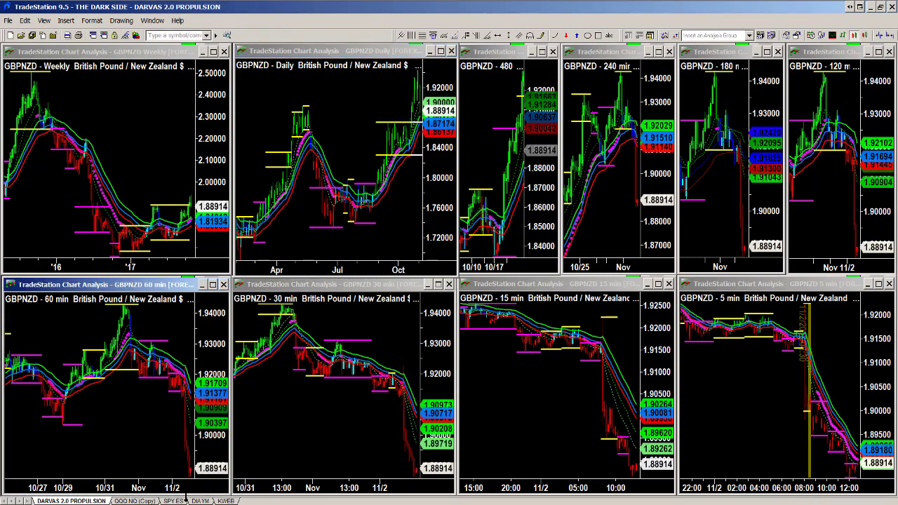
click(384, 189)
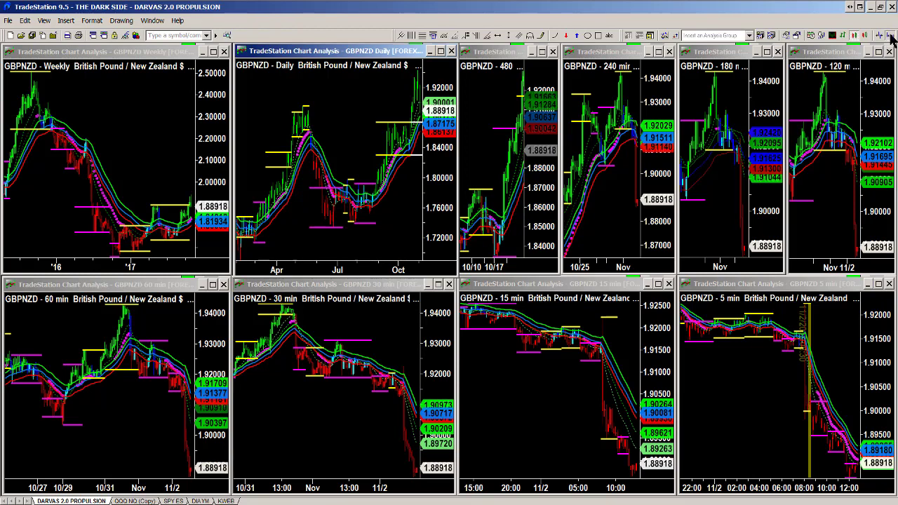